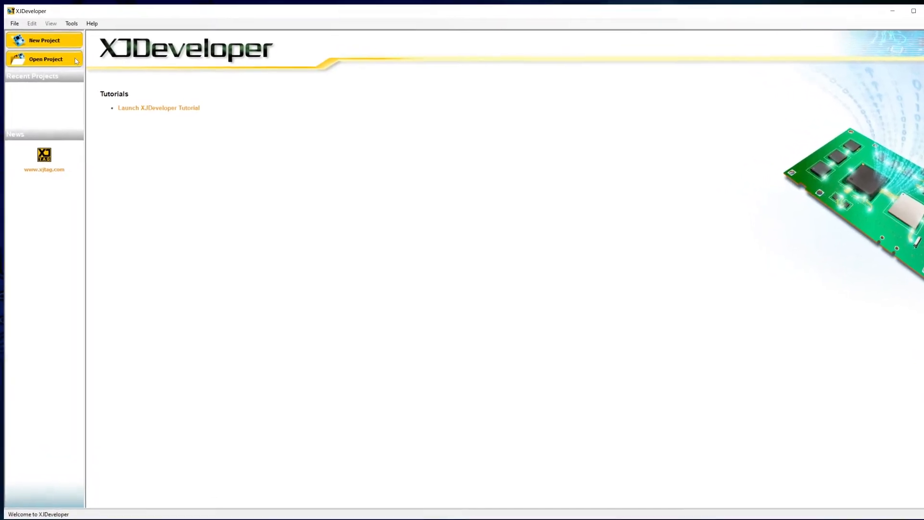
Step: Create a new project named XJDemo Board and dismiss the Add Board form for now
{"action": "left_click", "coordinate": [66, 41]}
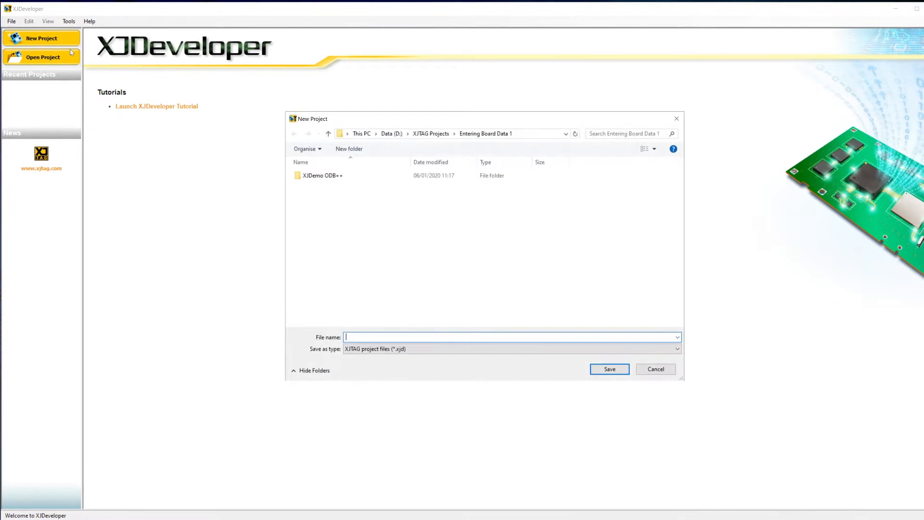
{"action": "type", "text": "XJDemo Board"}
{"action": "key", "text": "Return"}
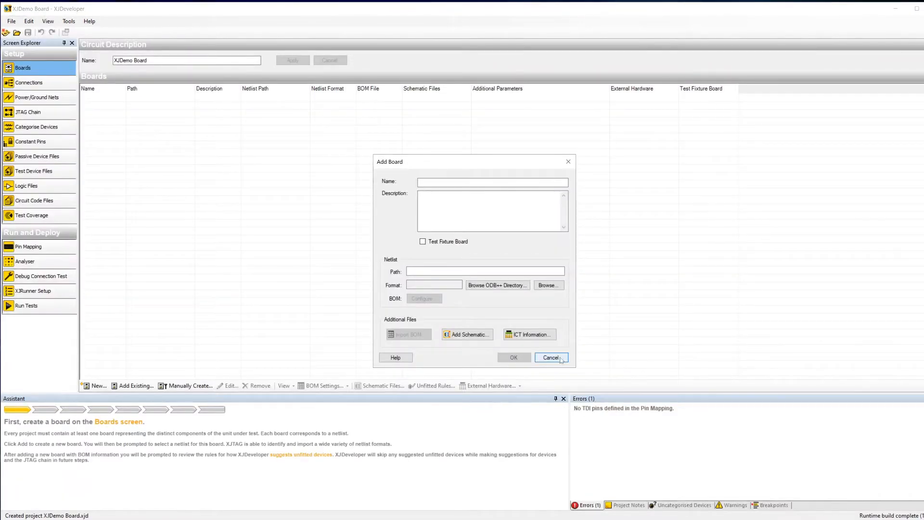
{"action": "left_click", "coordinate": [552, 358]}
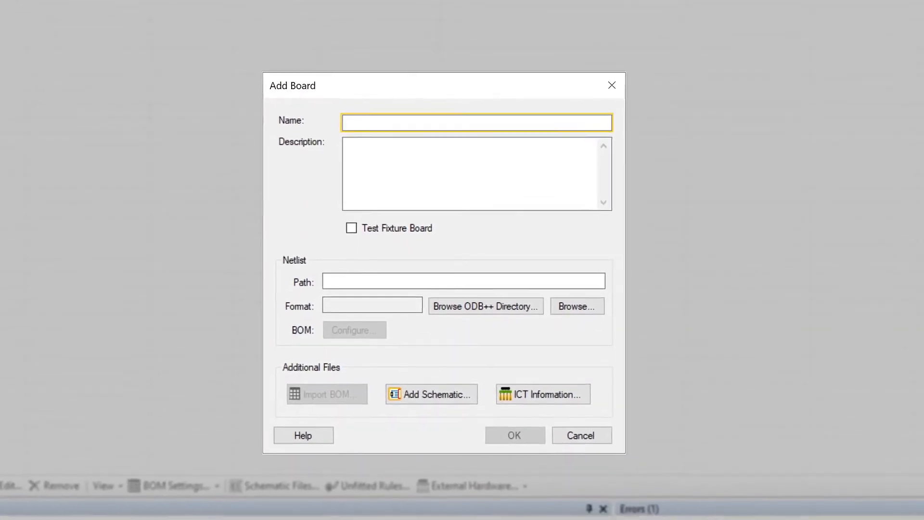
{"action": "type", "text": "X"}
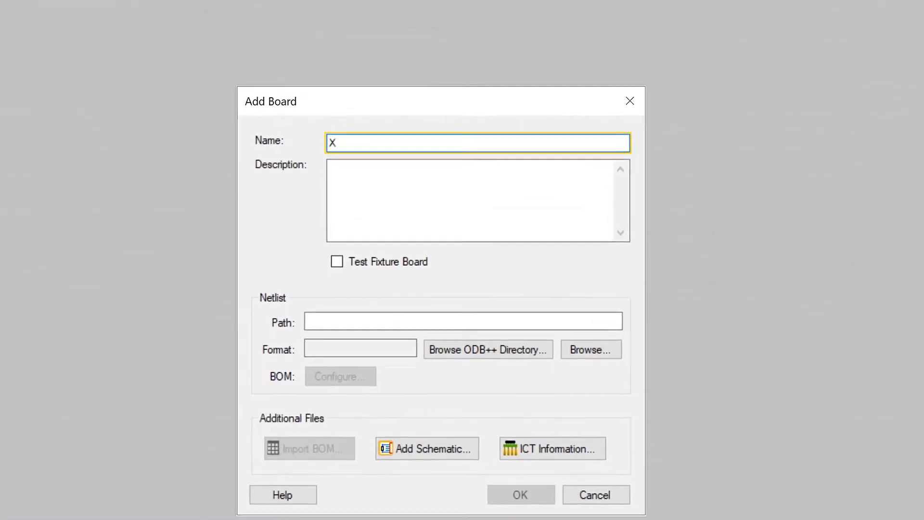
{"action": "type", "text": "J"}
{"action": "type", "text": "De"}
{"action": "type", "text": "mo v"}
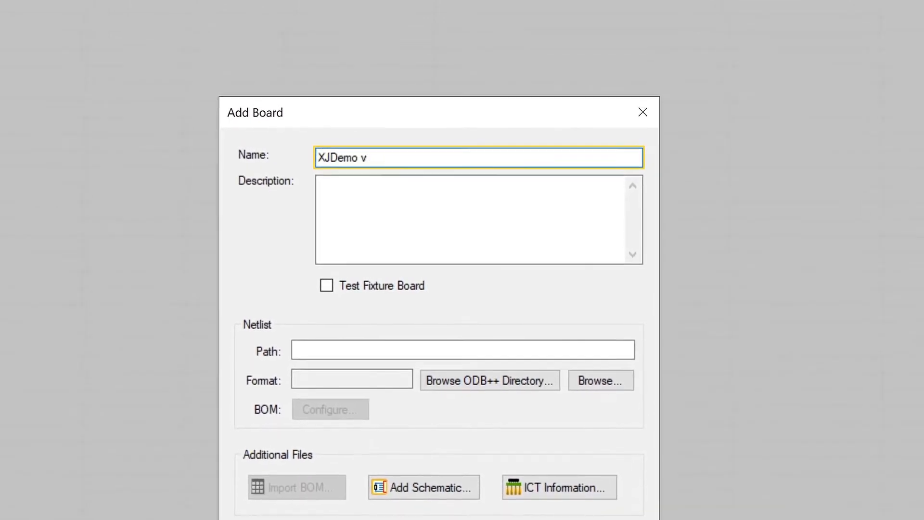
{"action": "type", "text": "3"}
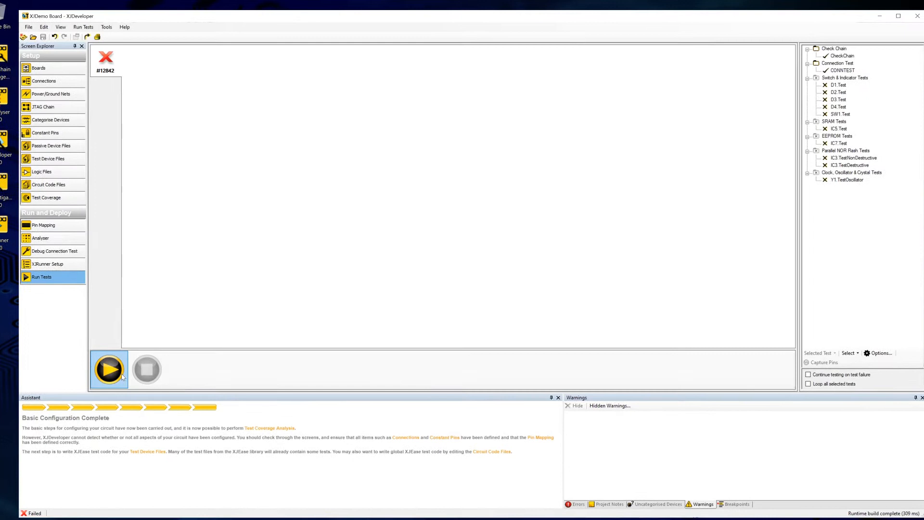
Step: Run the board's tests and show the failing nets in the layout viewer
{"action": "left_click", "coordinate": [114, 365]}
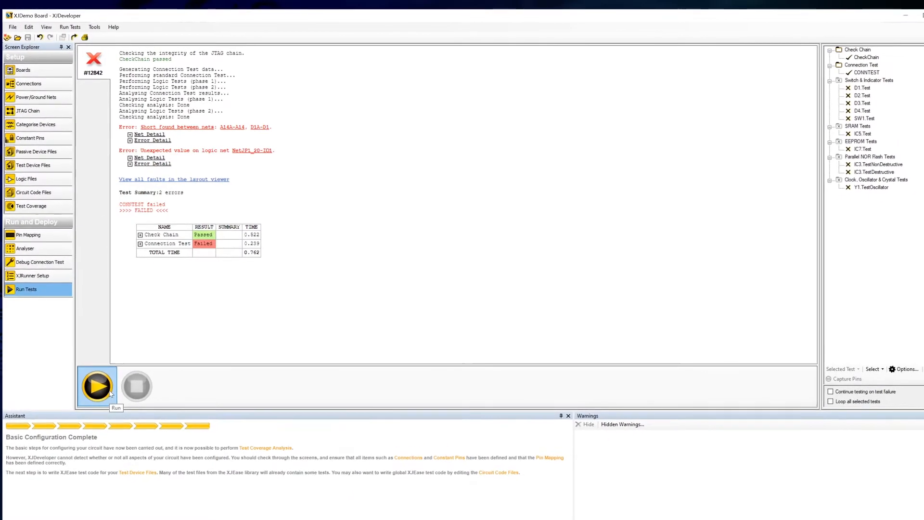
{"action": "left_click", "coordinate": [200, 181]}
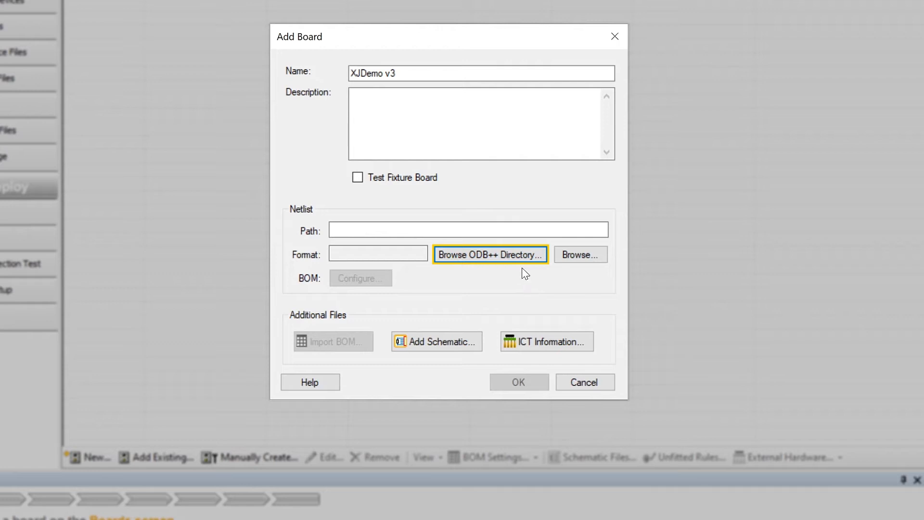
{"action": "left_click", "coordinate": [524, 274]}
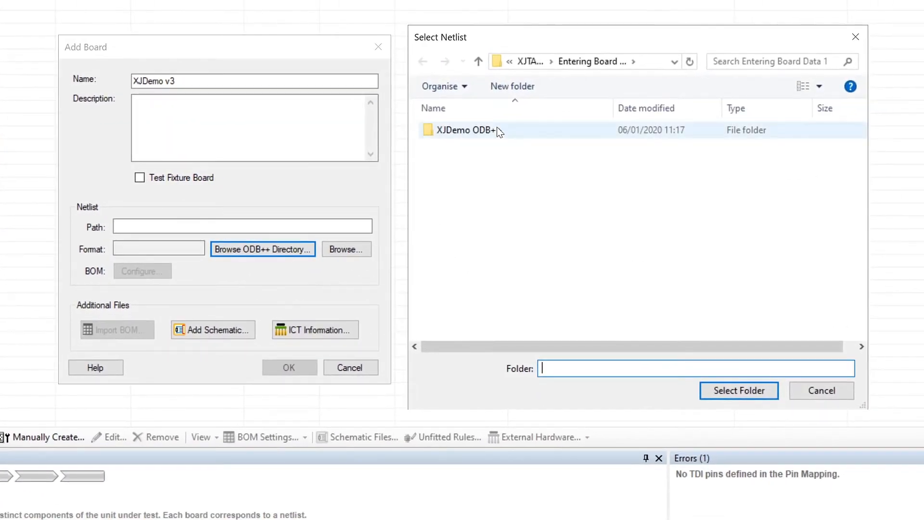
{"action": "left_click", "coordinate": [497, 129]}
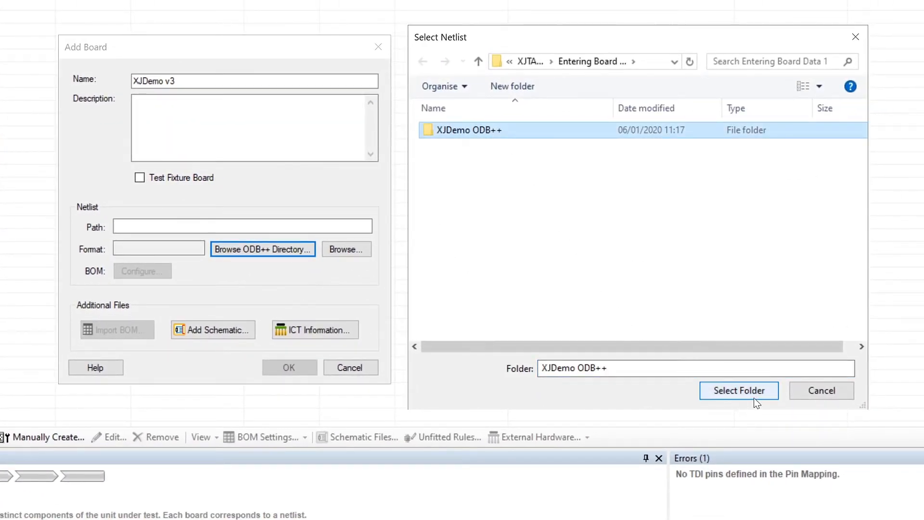
{"action": "left_click", "coordinate": [740, 390]}
{"action": "left_click", "coordinate": [753, 397]}
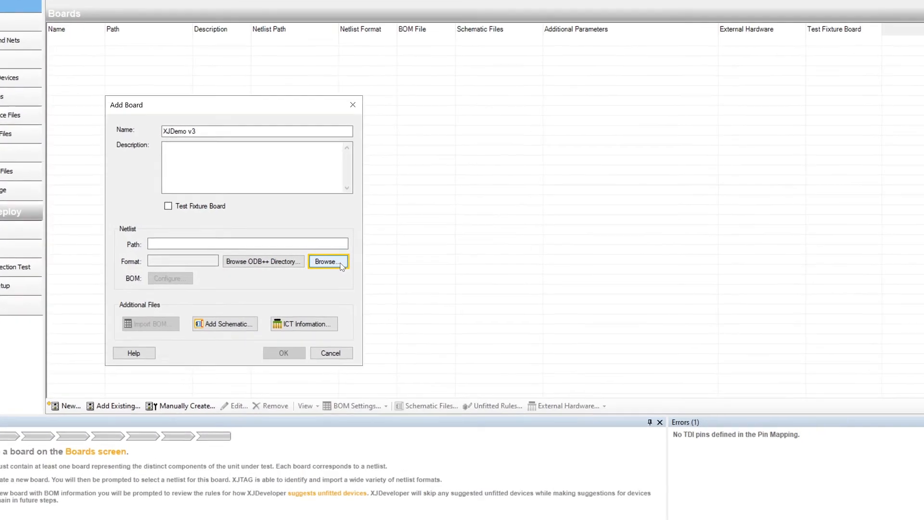
Step: Browse for a netlist and choose XJDemo.NET in the Select Netlist dialog
{"action": "left_click", "coordinate": [346, 267]}
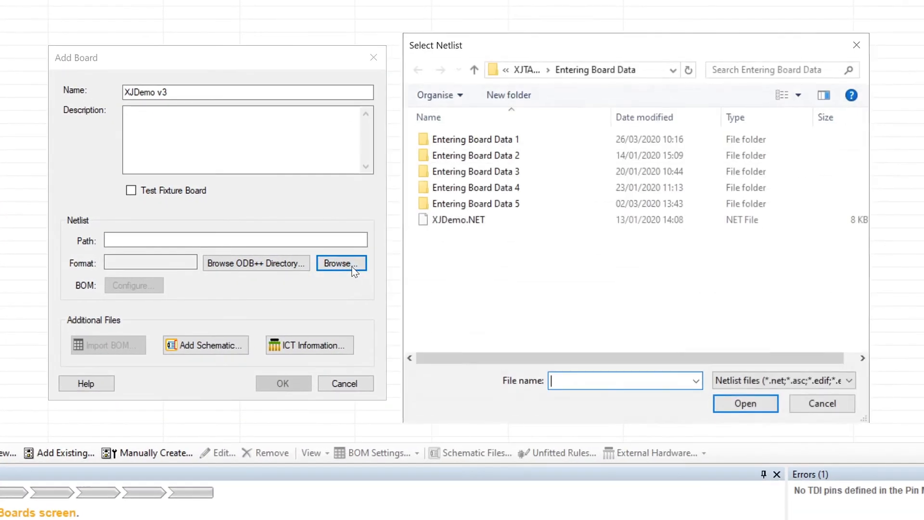
{"action": "left_click", "coordinate": [458, 220]}
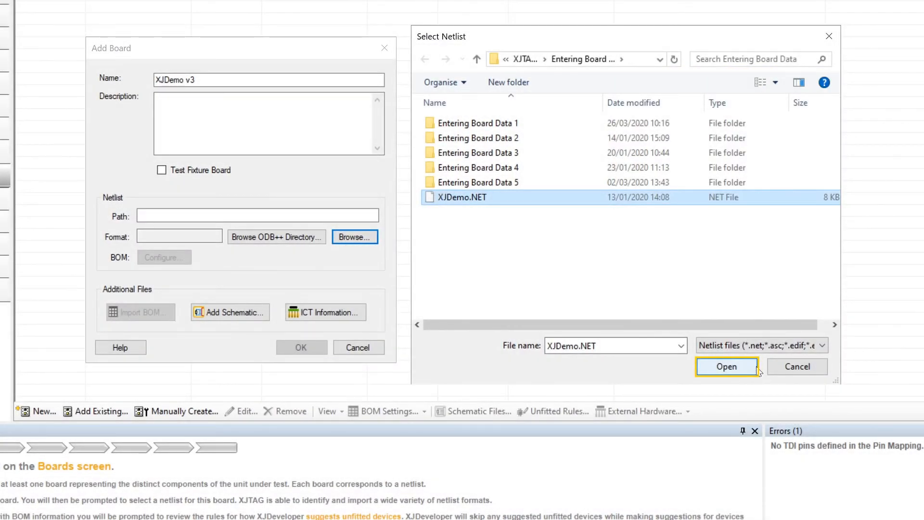
Step: Load XJDemo.NET as the board's netlist, detected as Protel, raising the BOM data prompt
{"action": "left_click", "coordinate": [727, 366]}
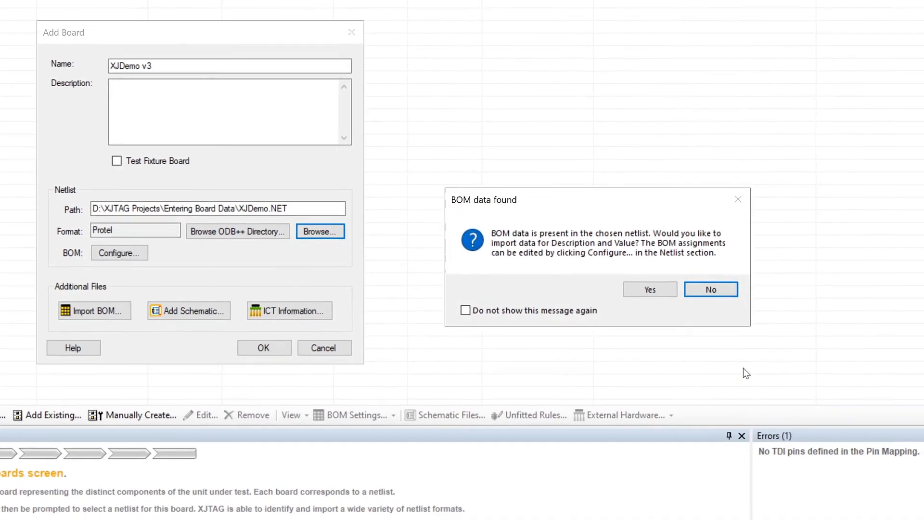